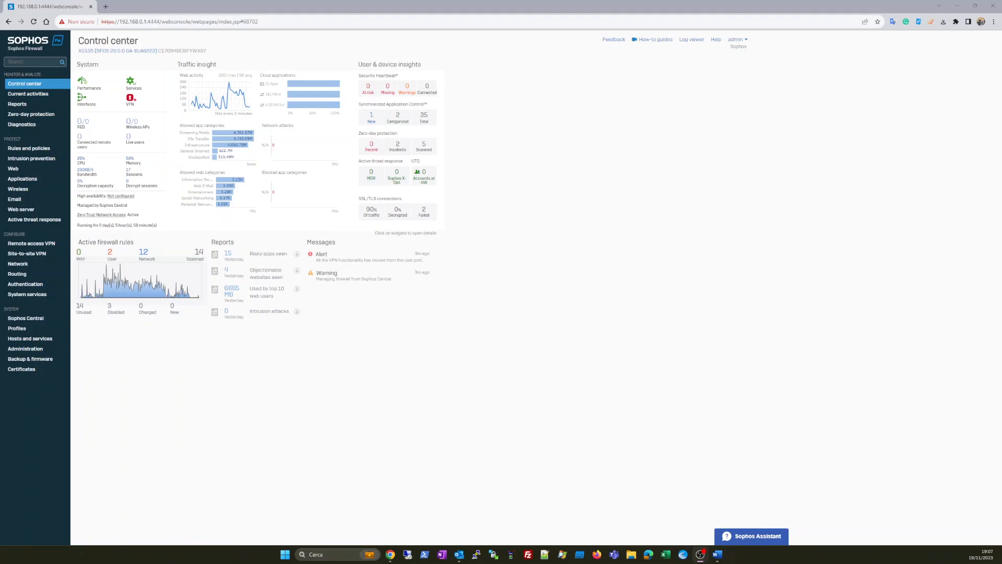
Open the network interfaces list and expand the Virgin Media interface to inspect its VPN tunnel interface
click(17, 265)
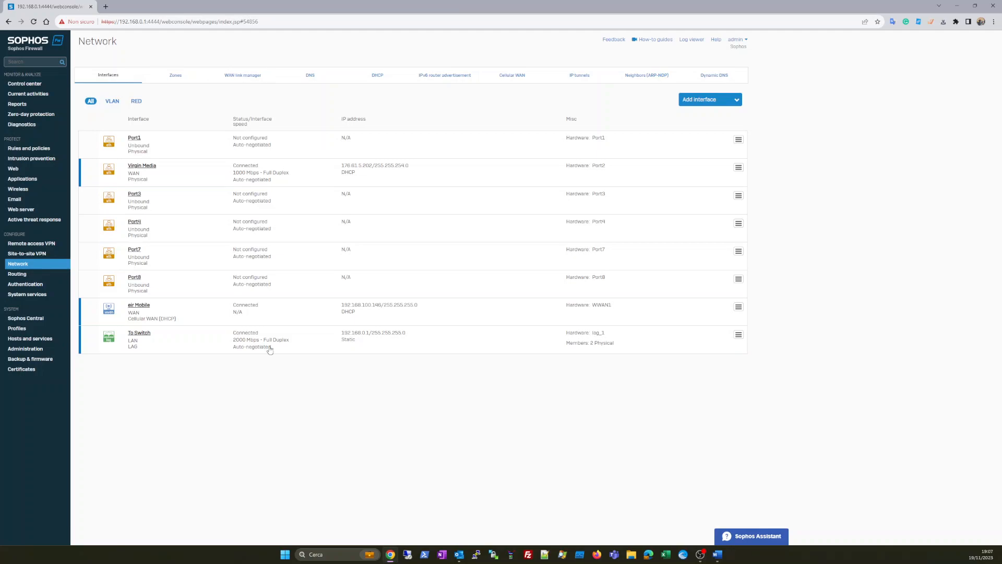
double_click(142, 173)
click(142, 173)
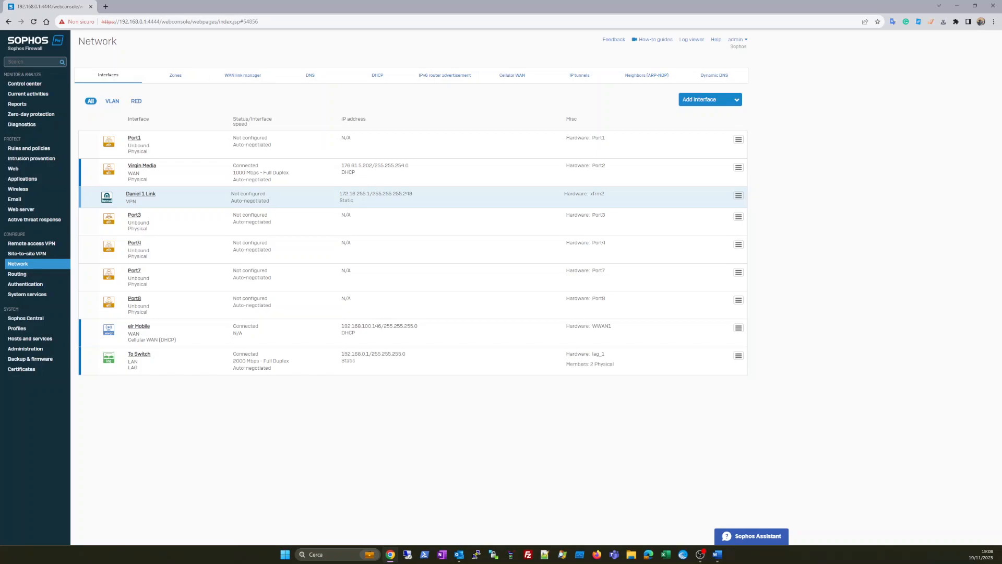
Review the general, encryption and gateway settings of both tunnel-interface IPsec connections in the site-to-site VPN configuration
click(33, 253)
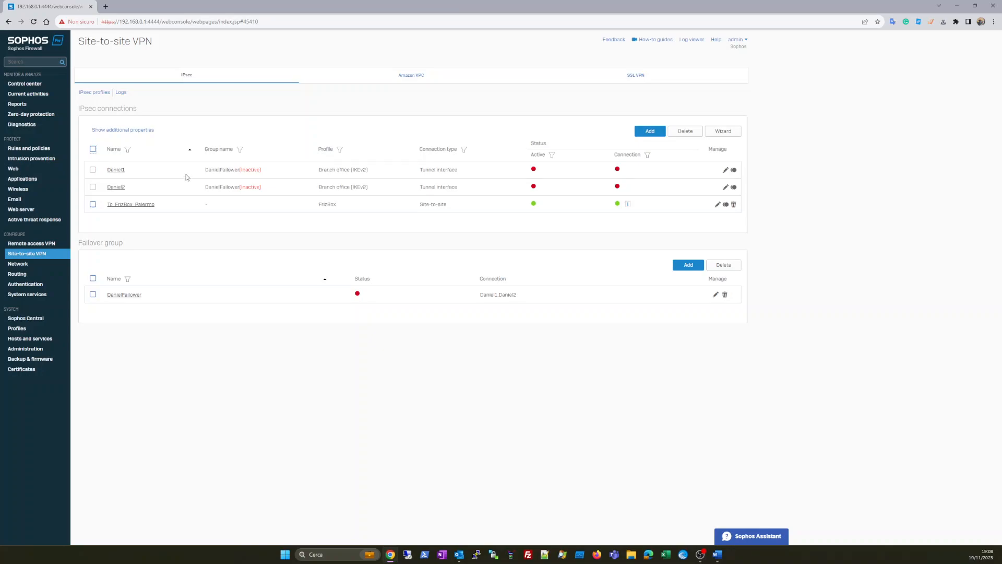
click(117, 169)
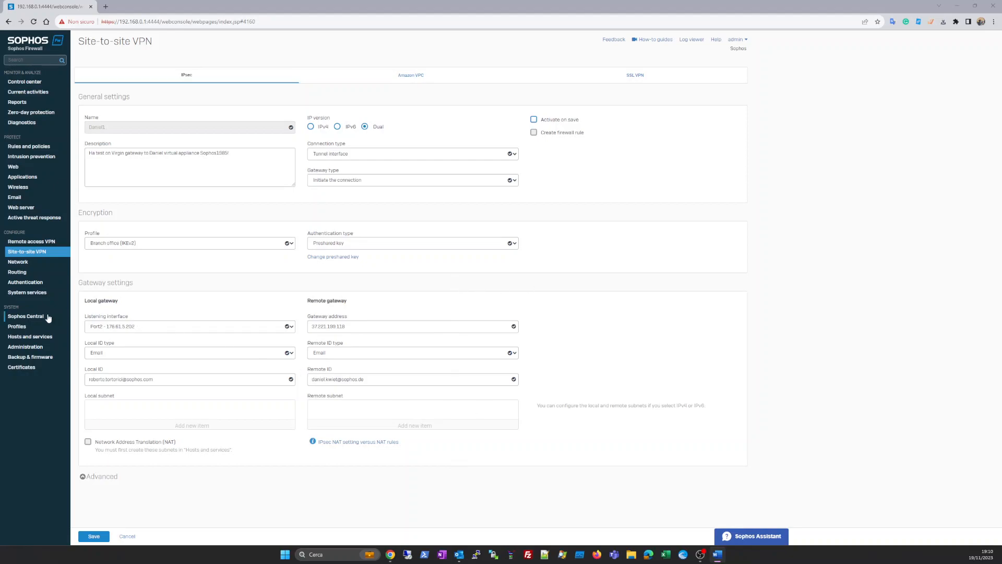
click(26, 255)
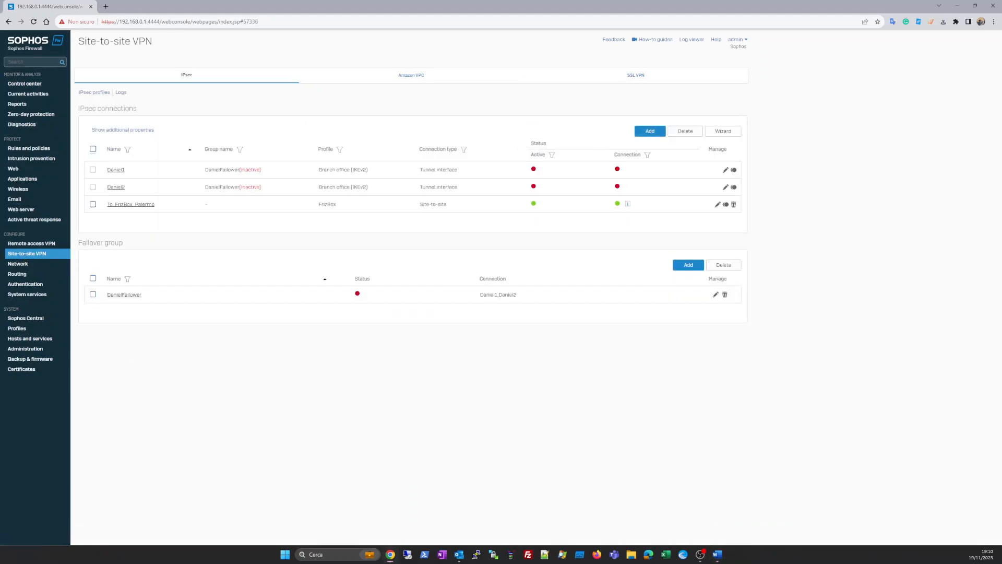
click(116, 187)
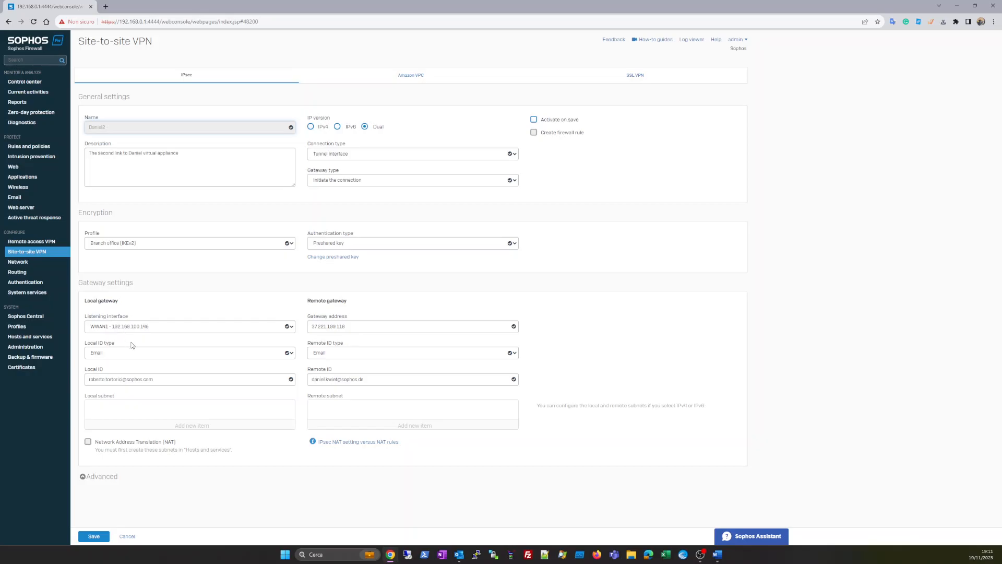
click(37, 252)
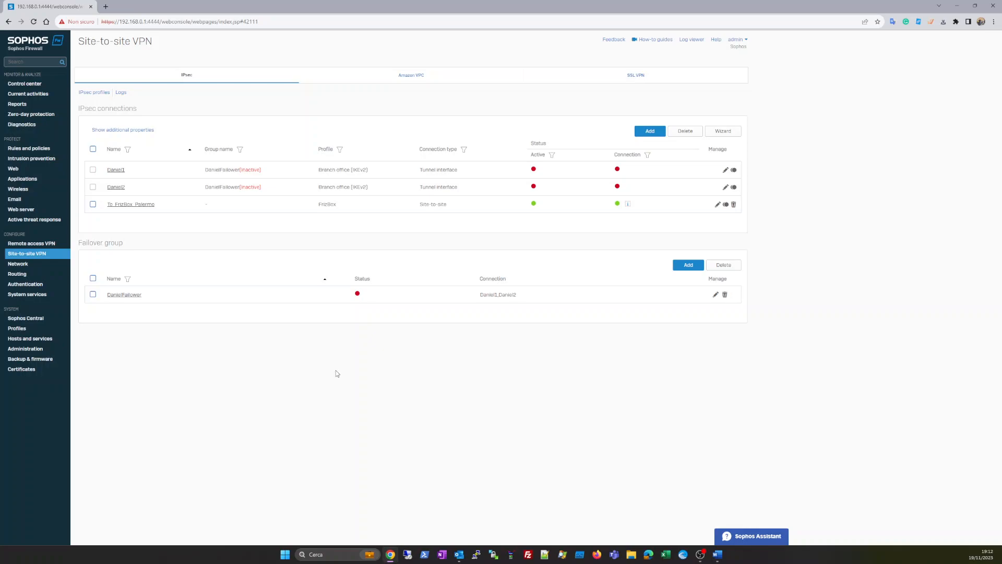
Check the tunnel interfaces under the network ports, then review the VPN failover group's members, failback option and failover condition
click(19, 265)
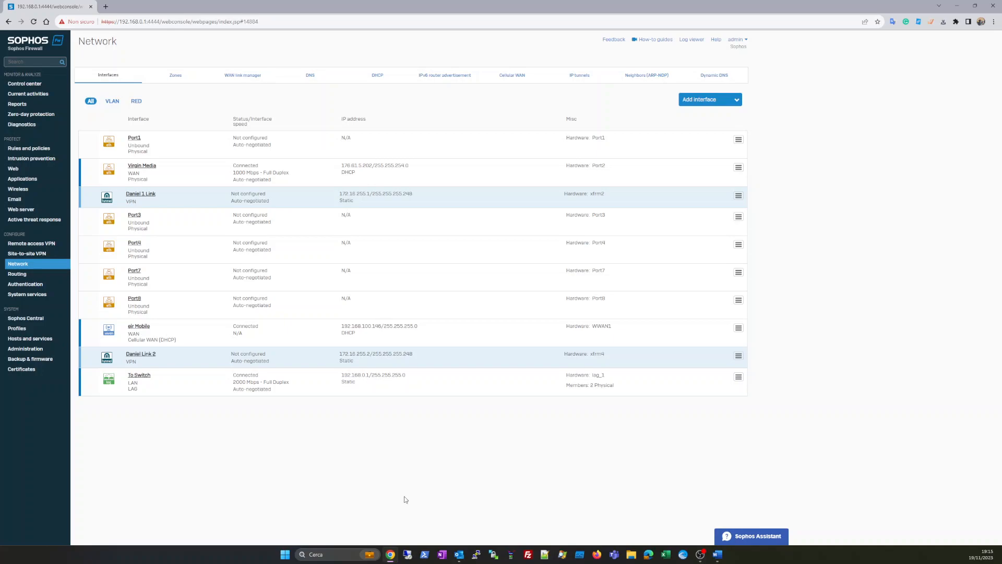
click(36, 255)
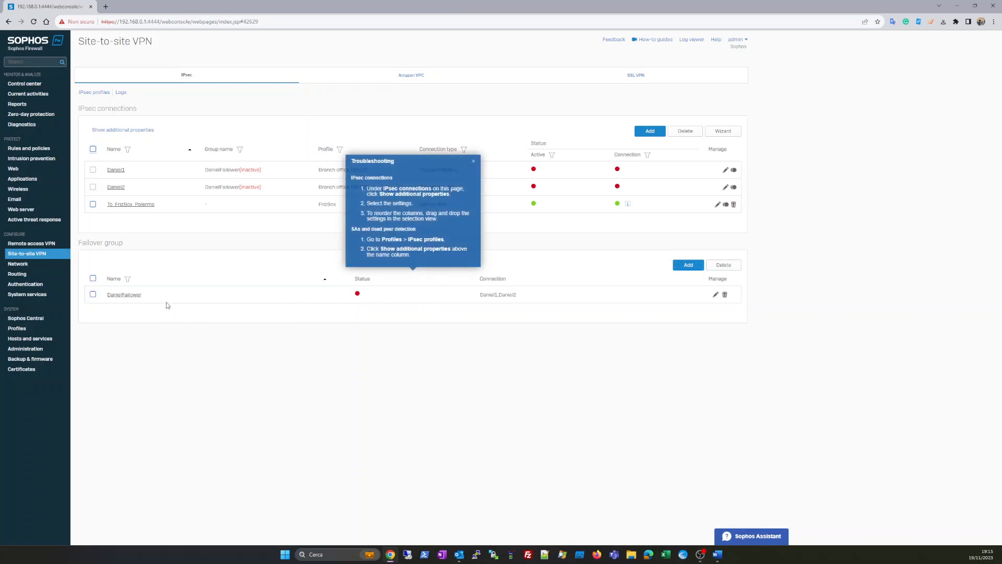
click(123, 296)
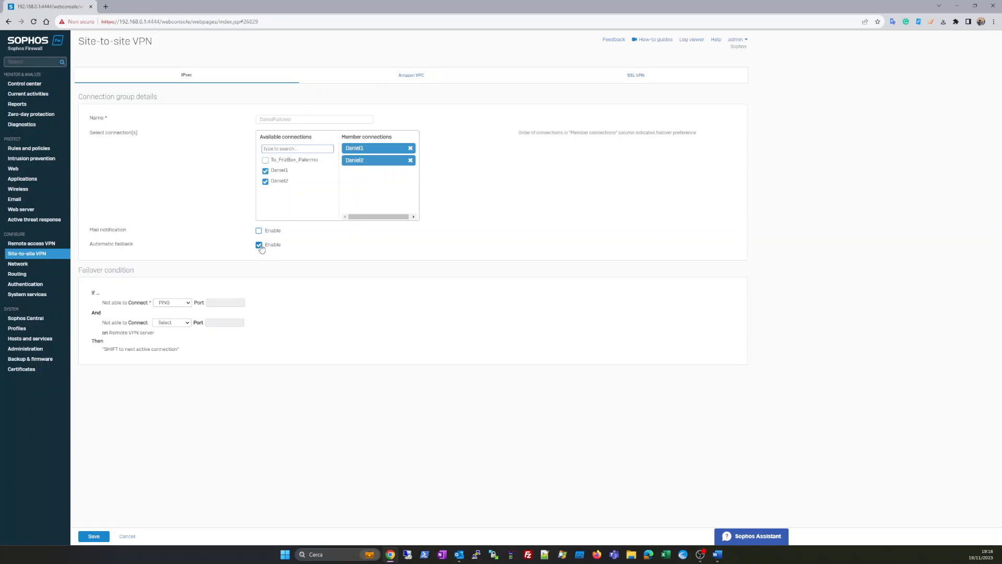
text(pr)
click(129, 536)
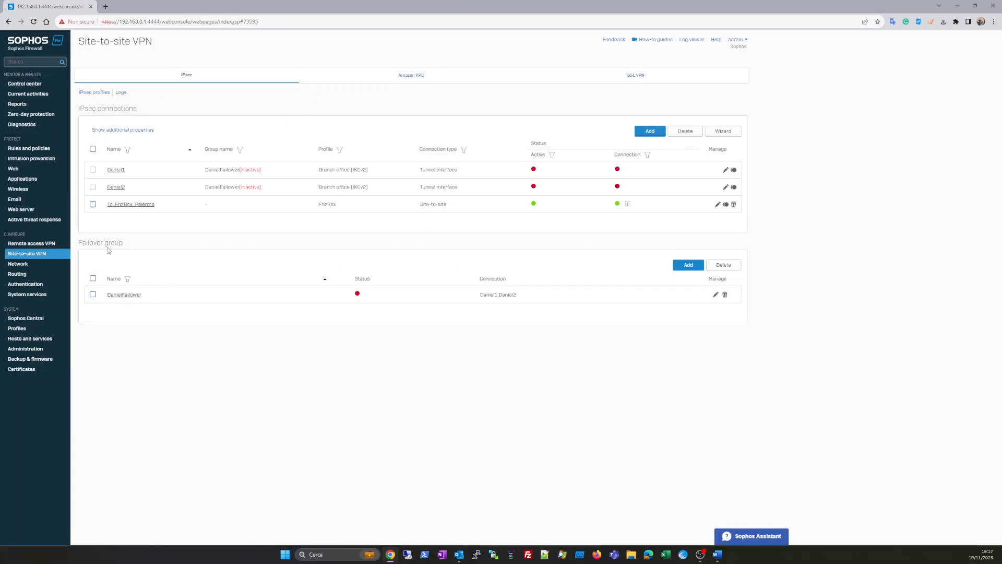
Activate the VPN failover group and refresh the site-to-site VPN page to check the status of its member connections
click(359, 298)
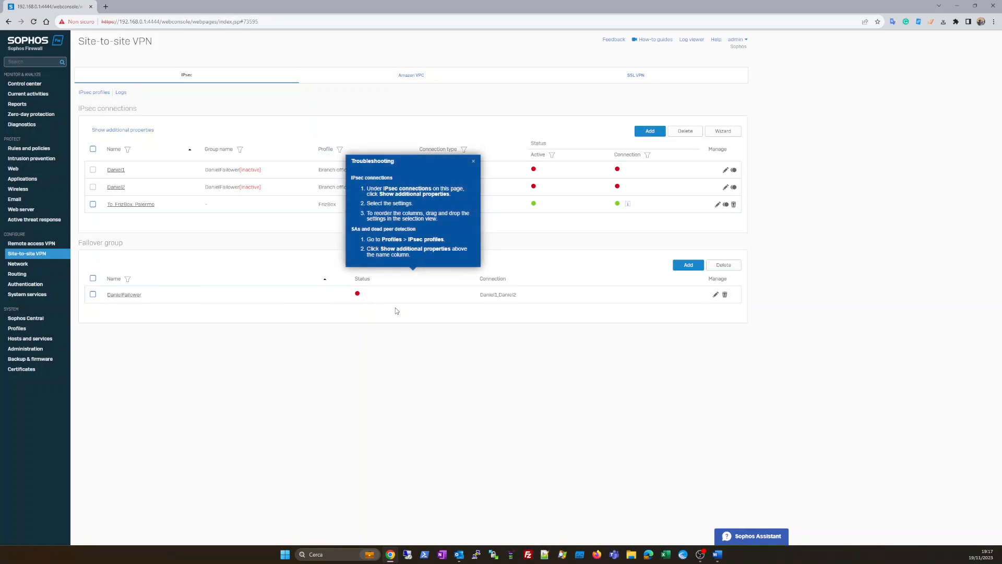
click(358, 297)
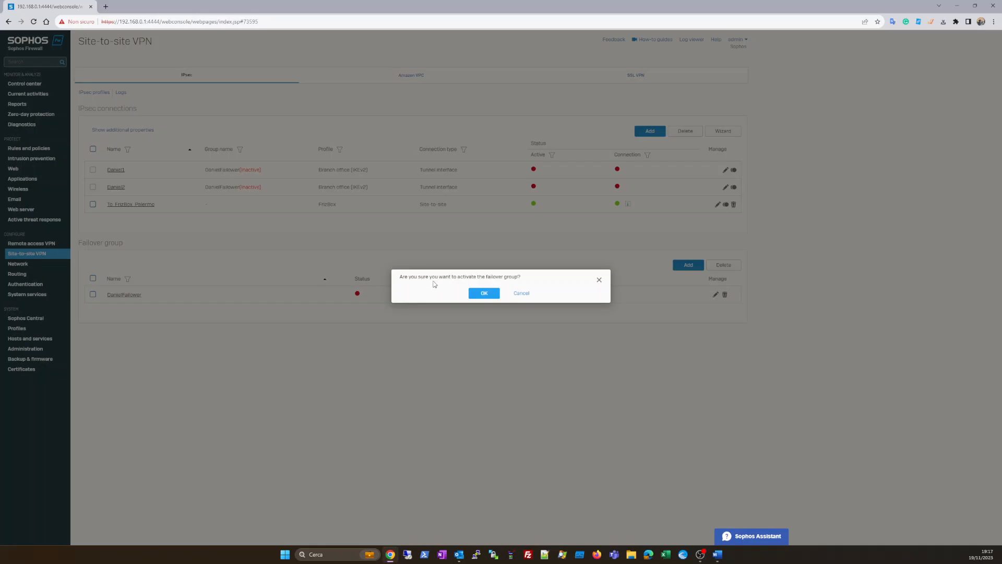
click(484, 293)
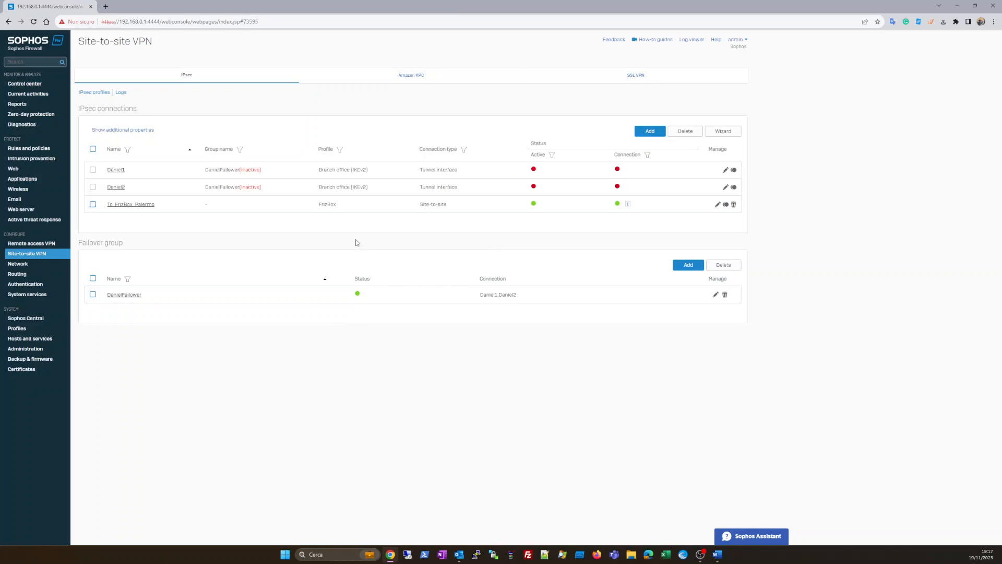
click(362, 280)
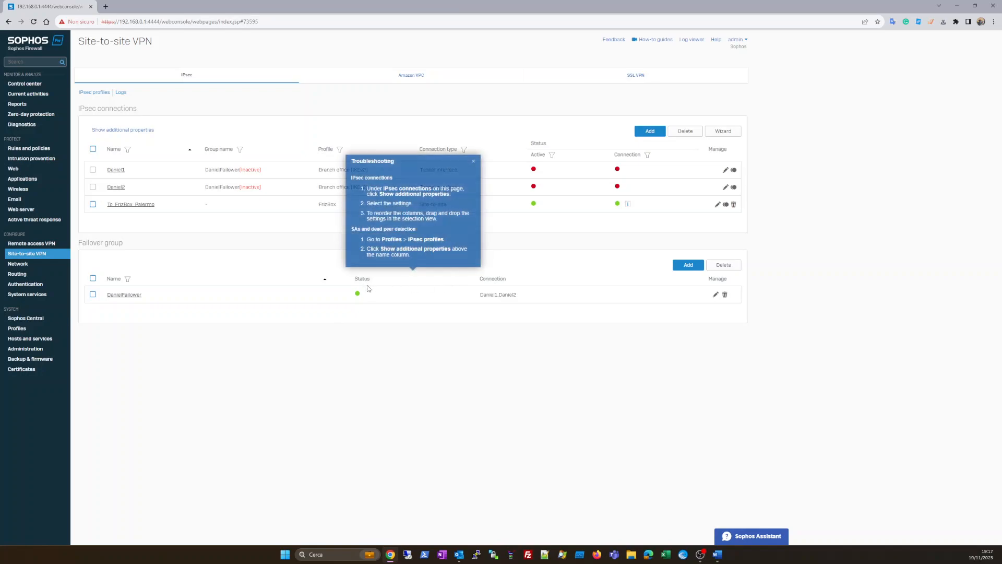
click(35, 257)
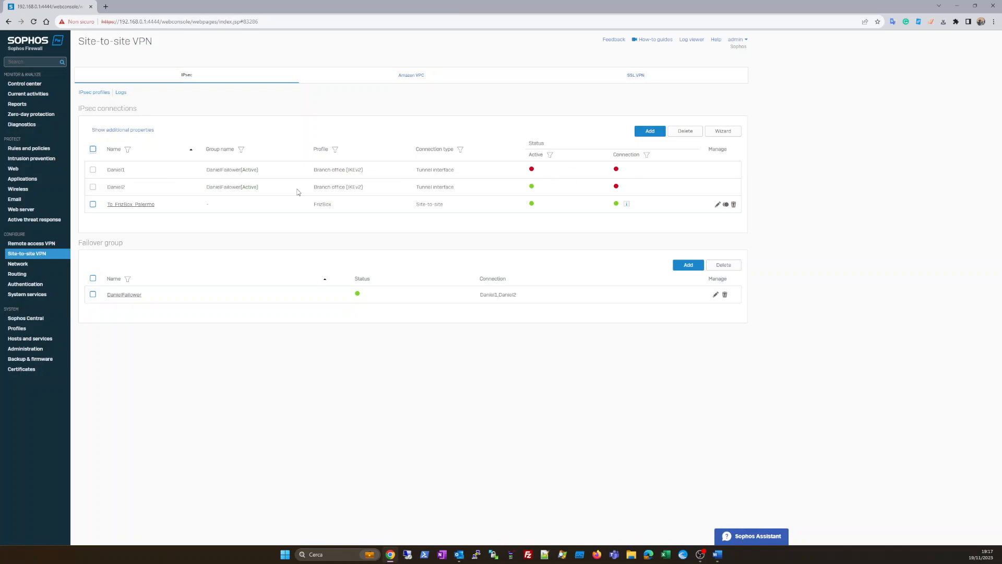
click(35, 255)
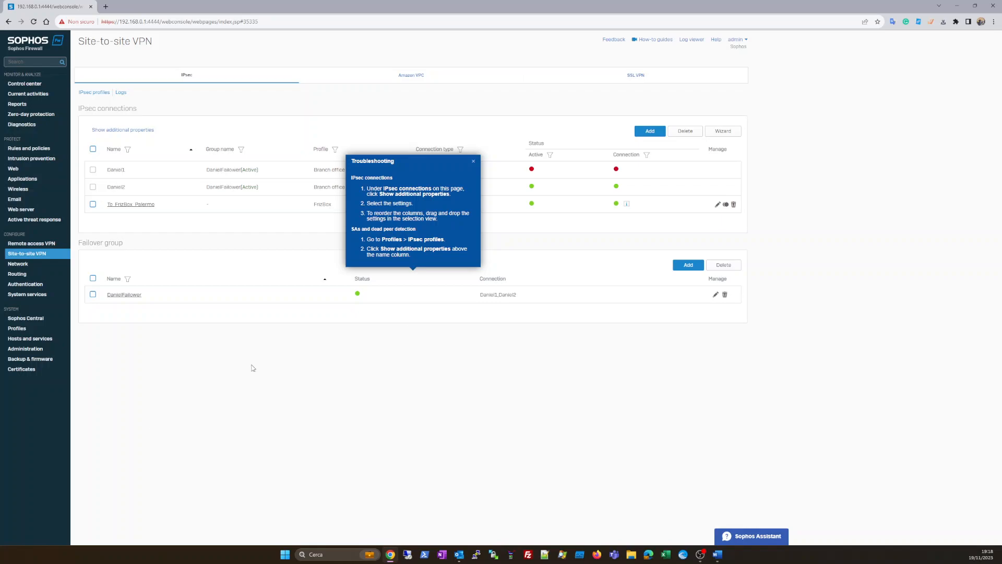
Review the first VPN link's routing gateway, including its gateway IP, interface choices and health-check monitoring condition, without saving changes
click(18, 276)
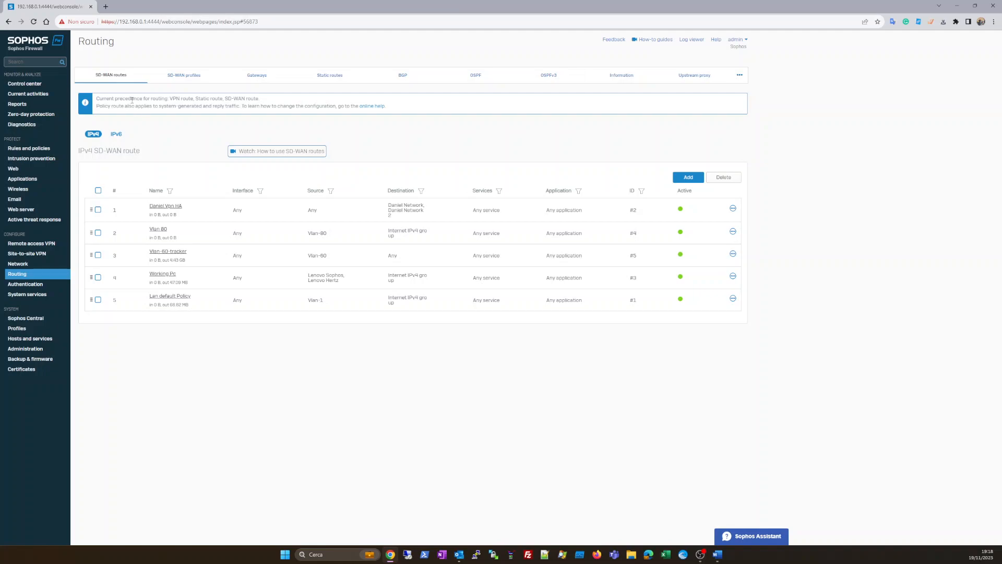
click(254, 81)
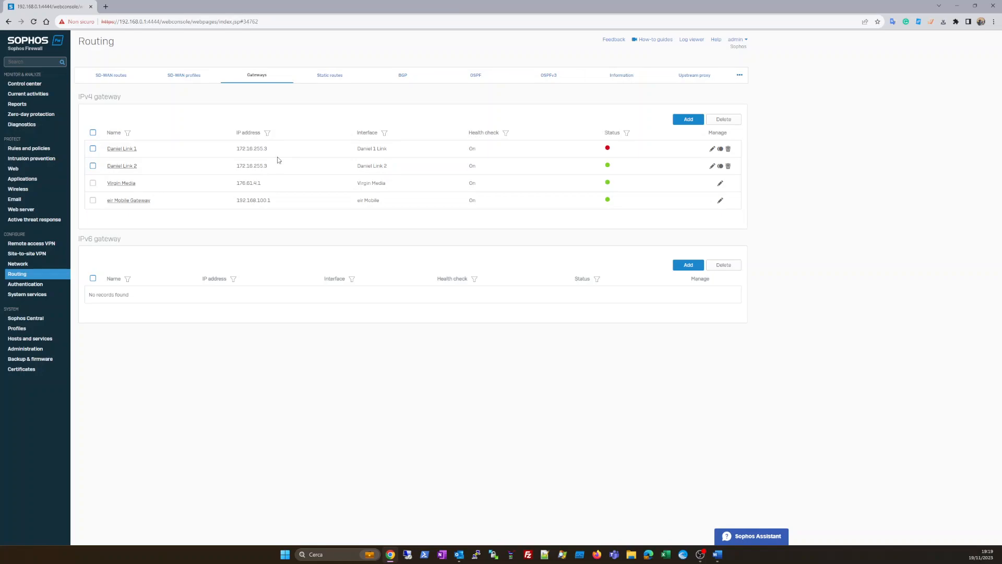
click(122, 149)
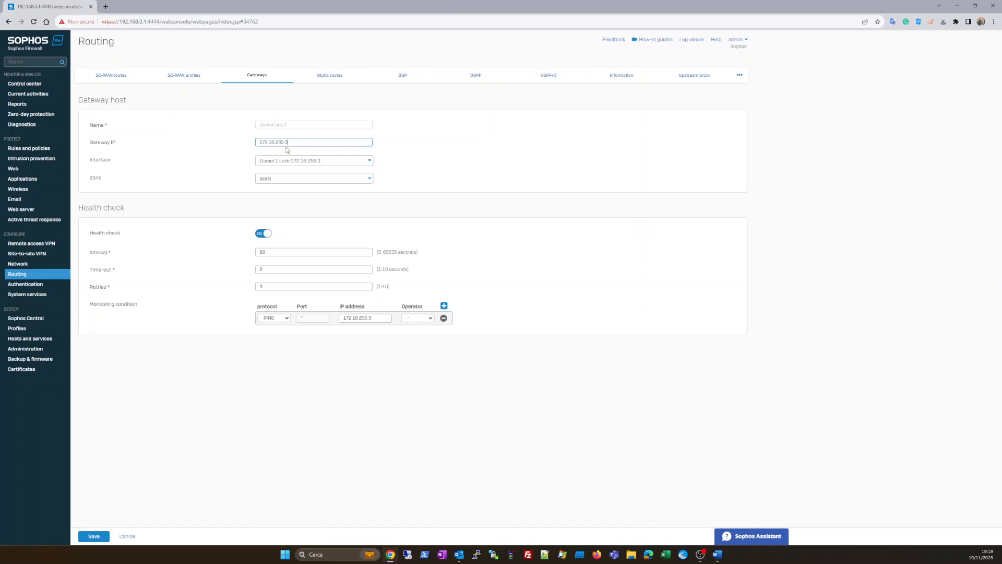
click(309, 162)
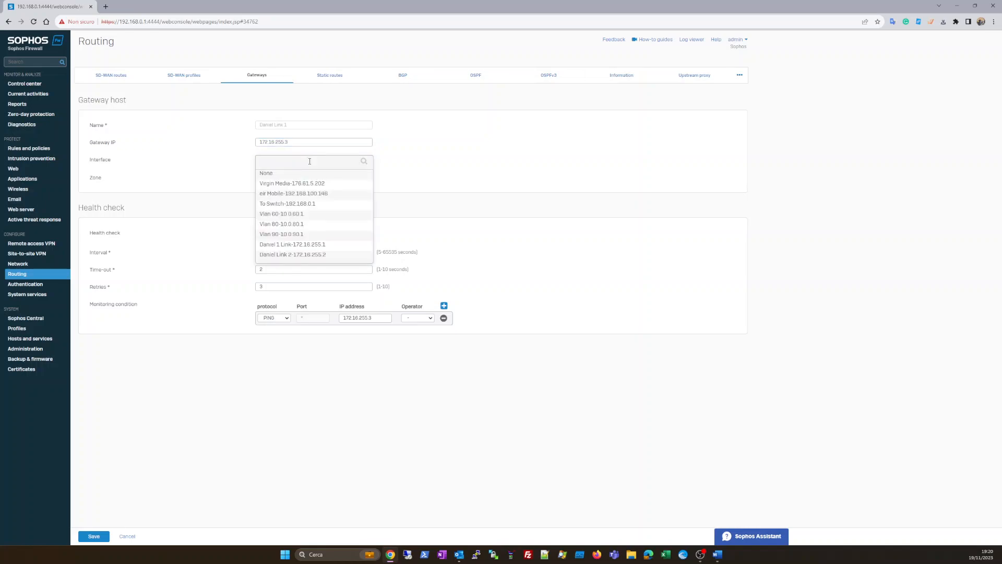
click(415, 161)
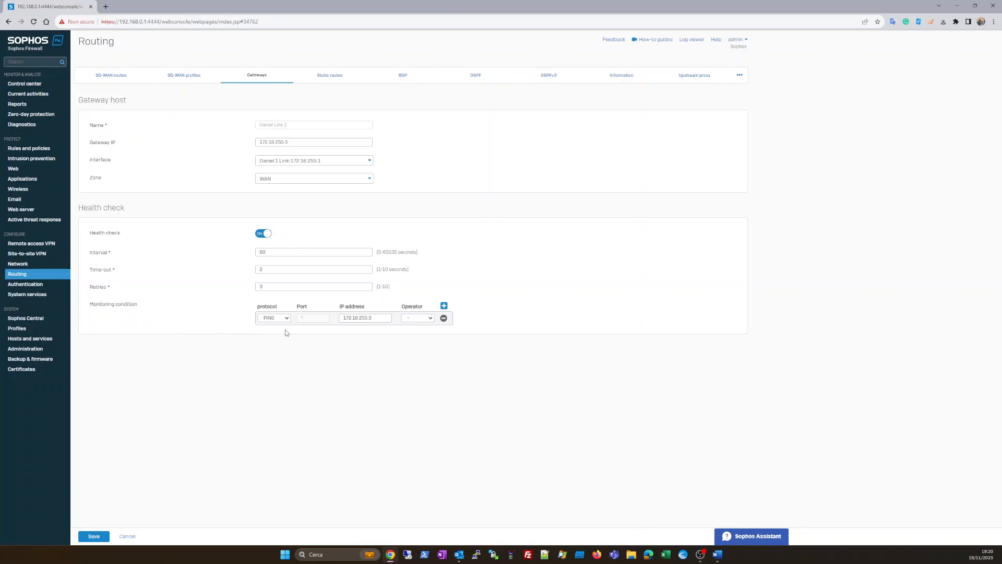
drag(375, 319, 369, 319)
click(126, 536)
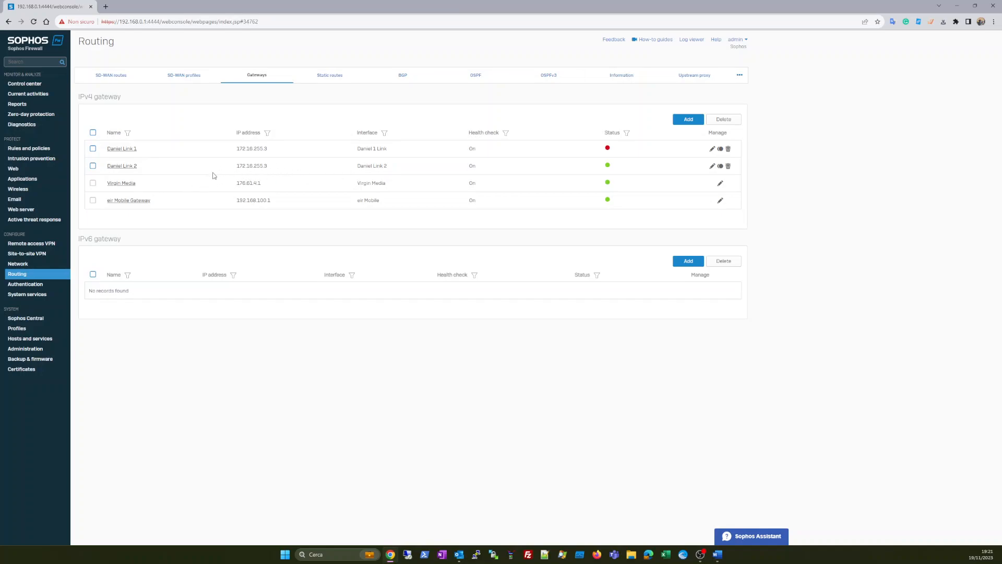
Review the second VPN link's routing gateway, examining its gateway IP and the monitored IP address of its health check
click(122, 165)
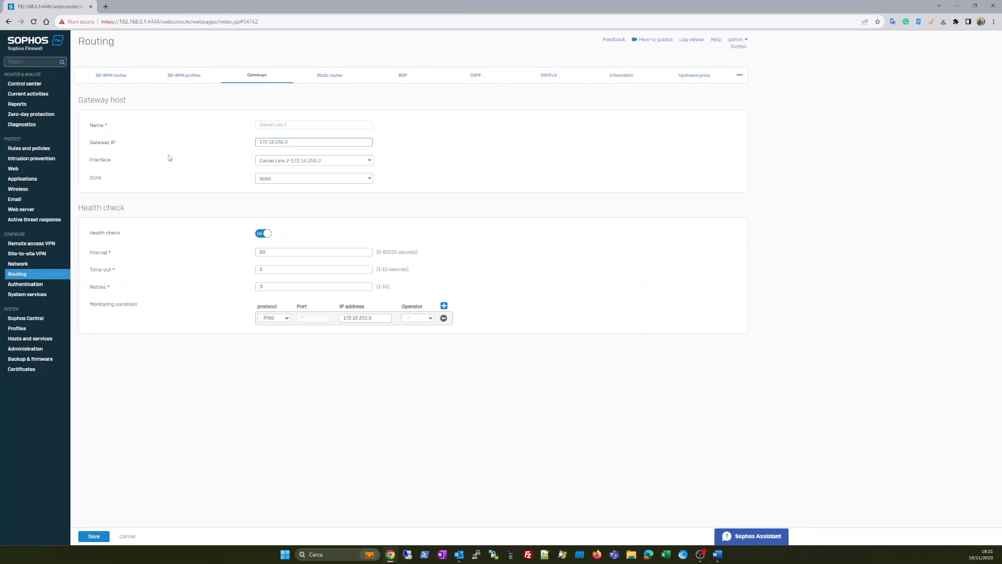
drag(292, 142, 249, 146)
click(378, 318)
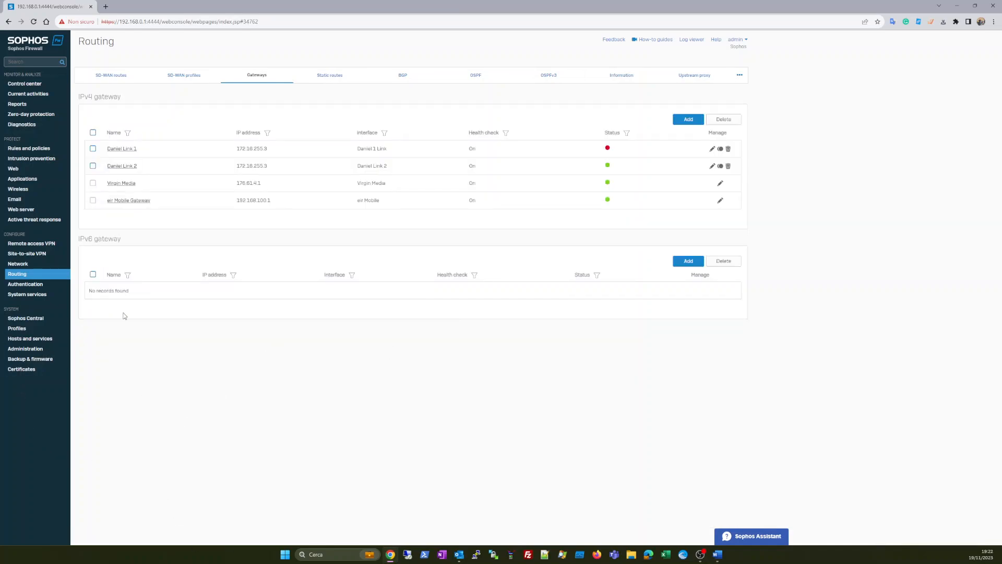
Open the VPN HA SD-WAN route at the head of the IPv4 list and review its destination networks and link selection settings
click(119, 76)
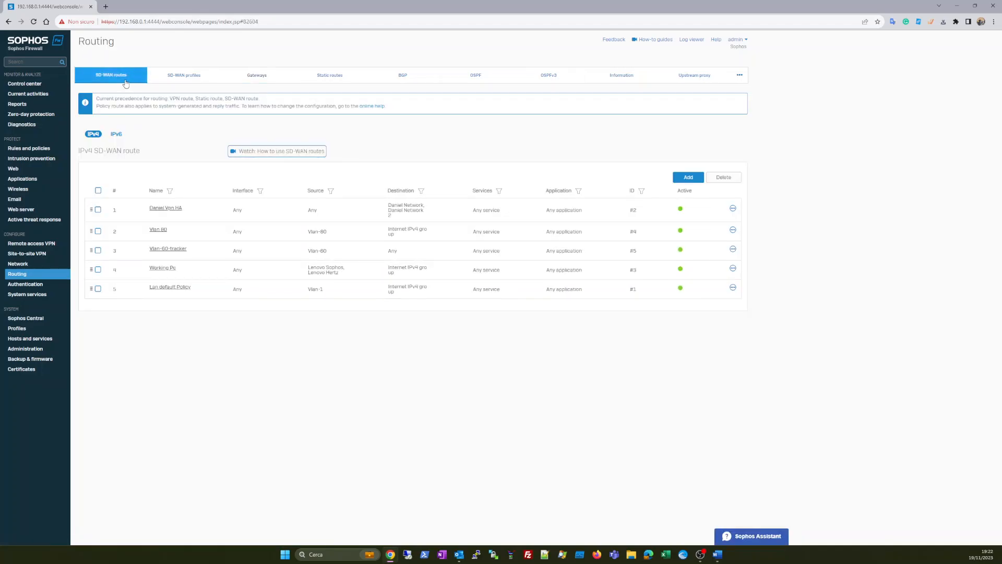
click(159, 209)
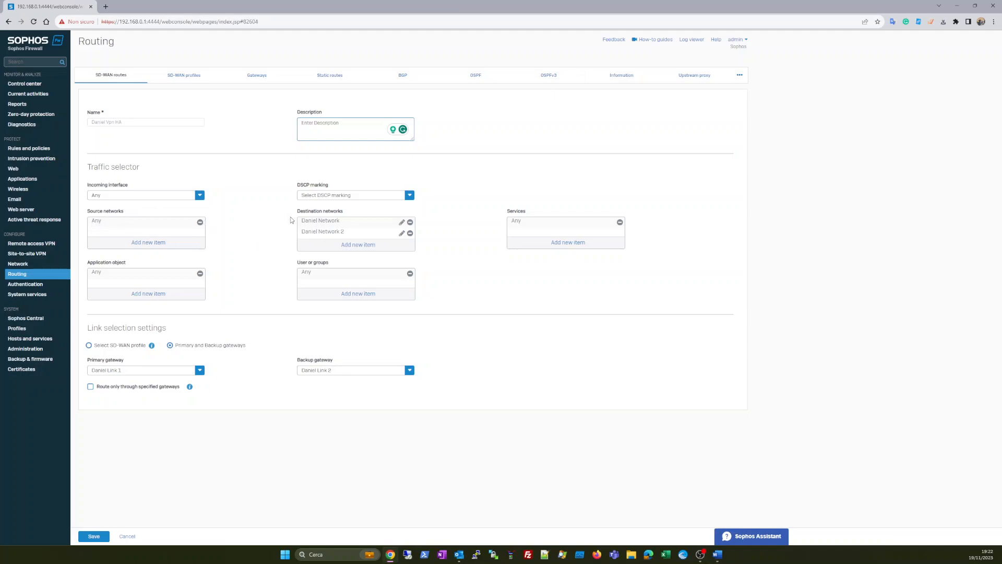
mouse_move(331, 227)
mouse_move(189, 386)
click(260, 78)
click(251, 81)
text(pr)
click(199, 370)
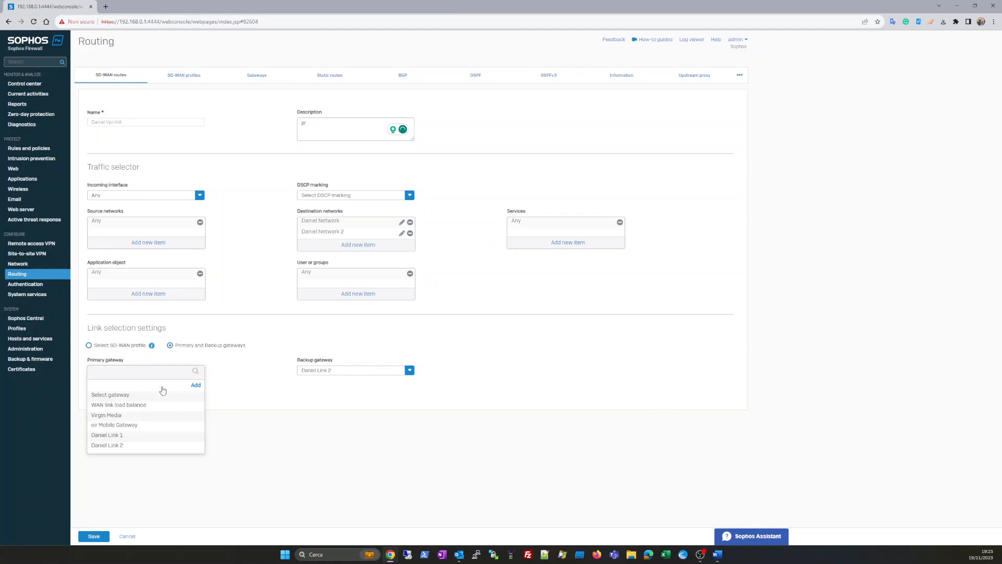
click(116, 447)
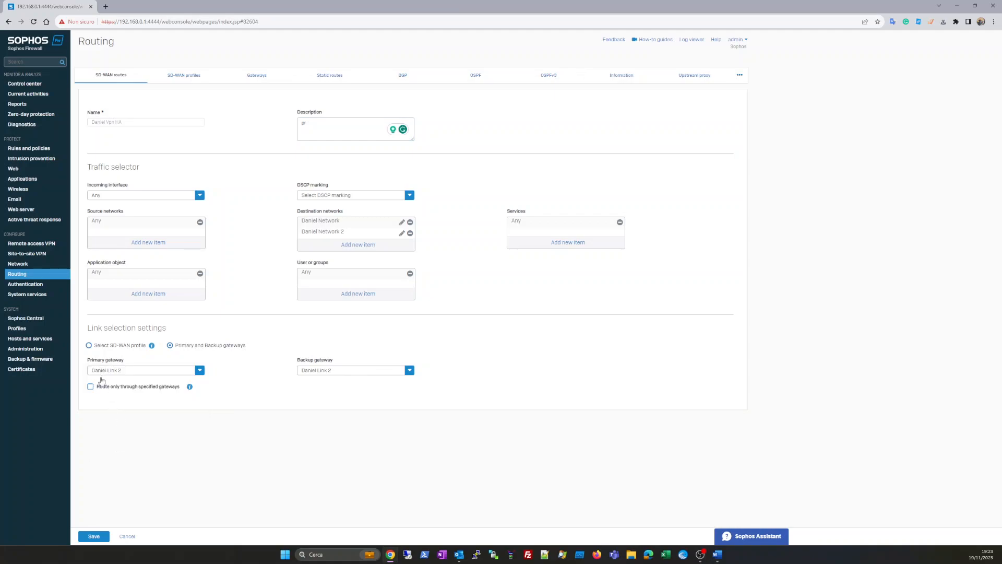
click(347, 369)
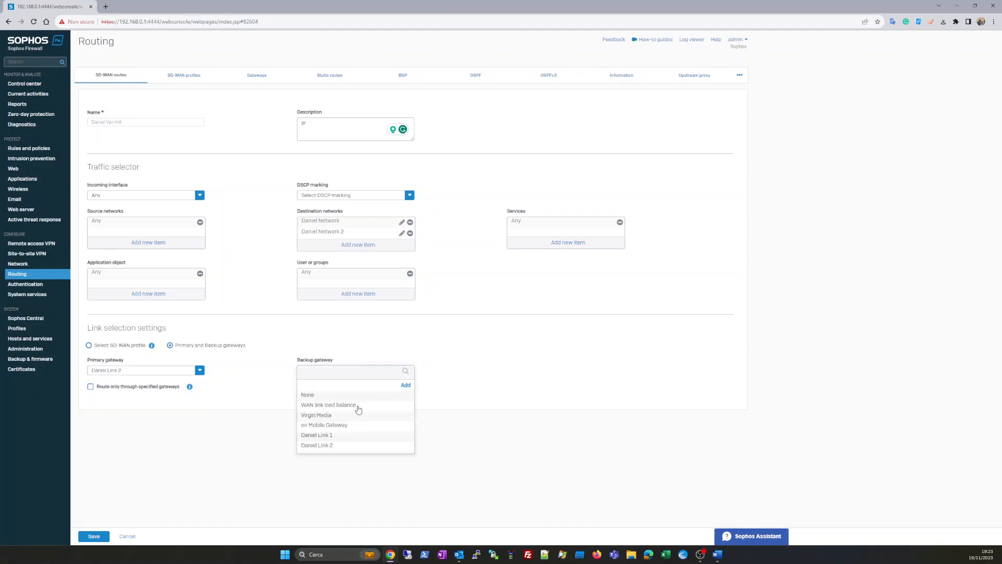
click(335, 436)
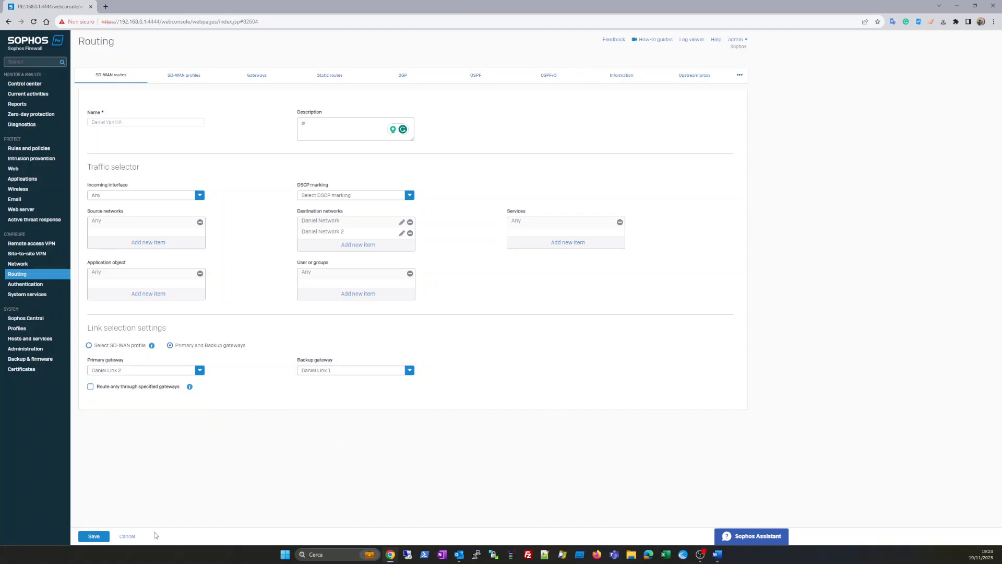
click(128, 537)
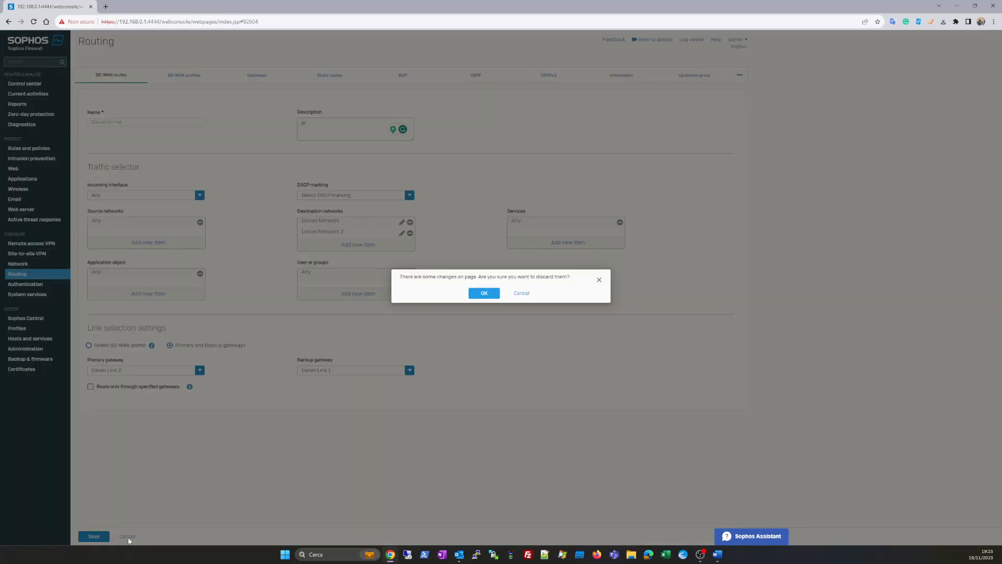
click(484, 292)
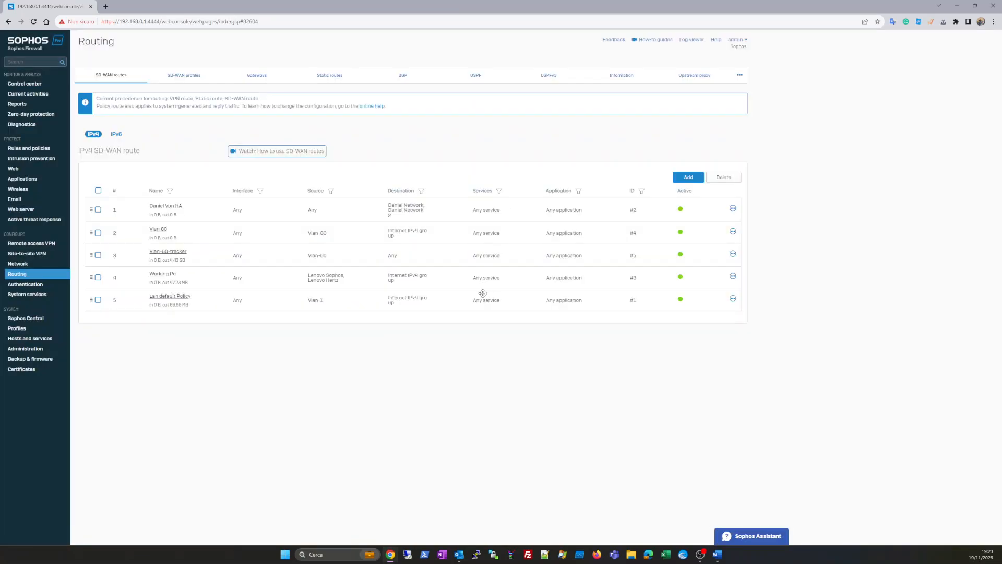